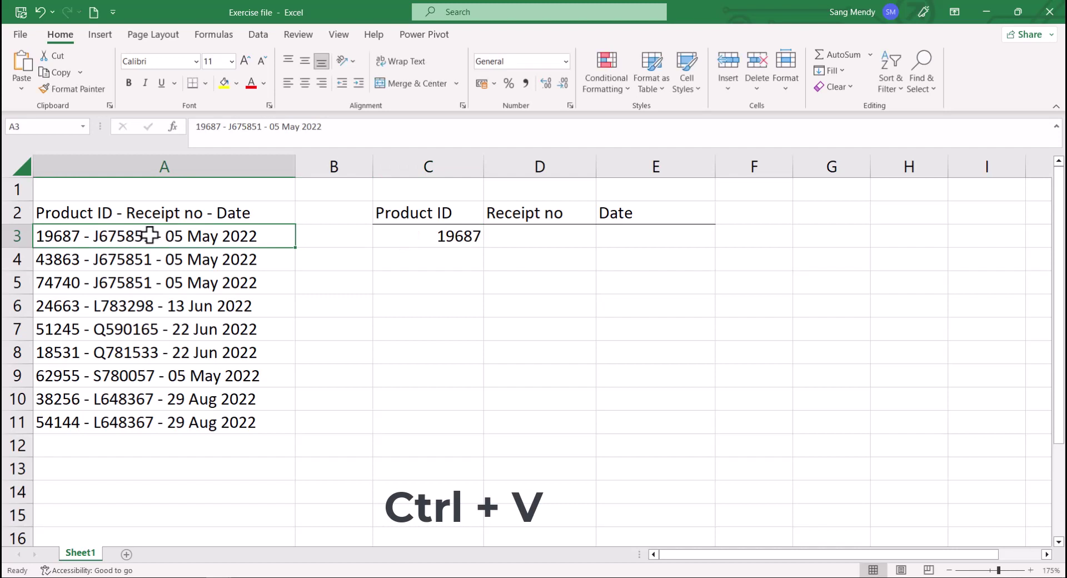
Copy only the receipt number from the combined text in A3 into D3 under Receipt no
double_click(152, 235)
drag(152, 236, 97, 238)
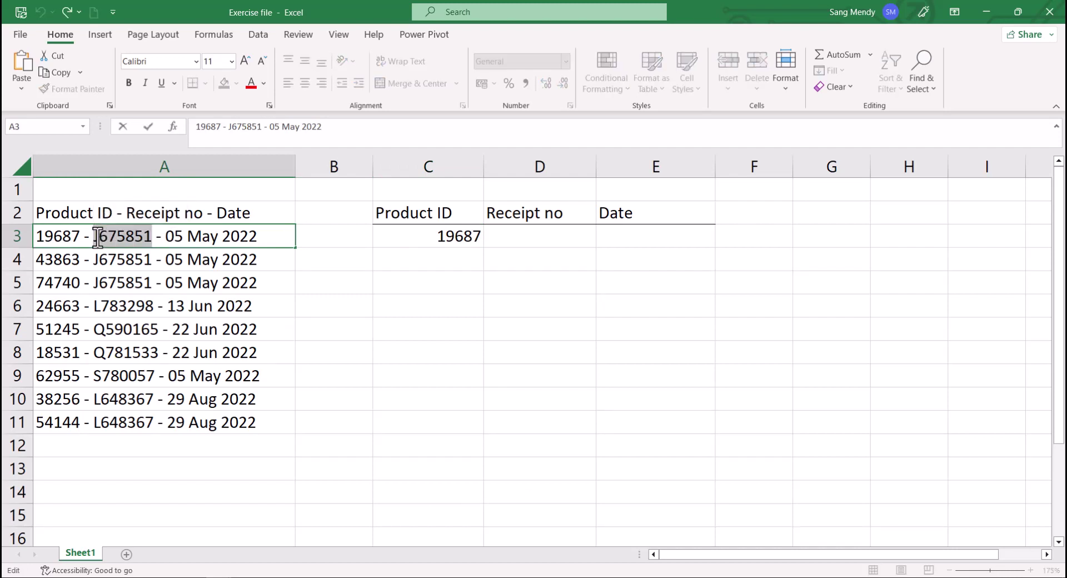
key(ctrl+c)
key(Escape)
click(520, 236)
key(ctrl+v)
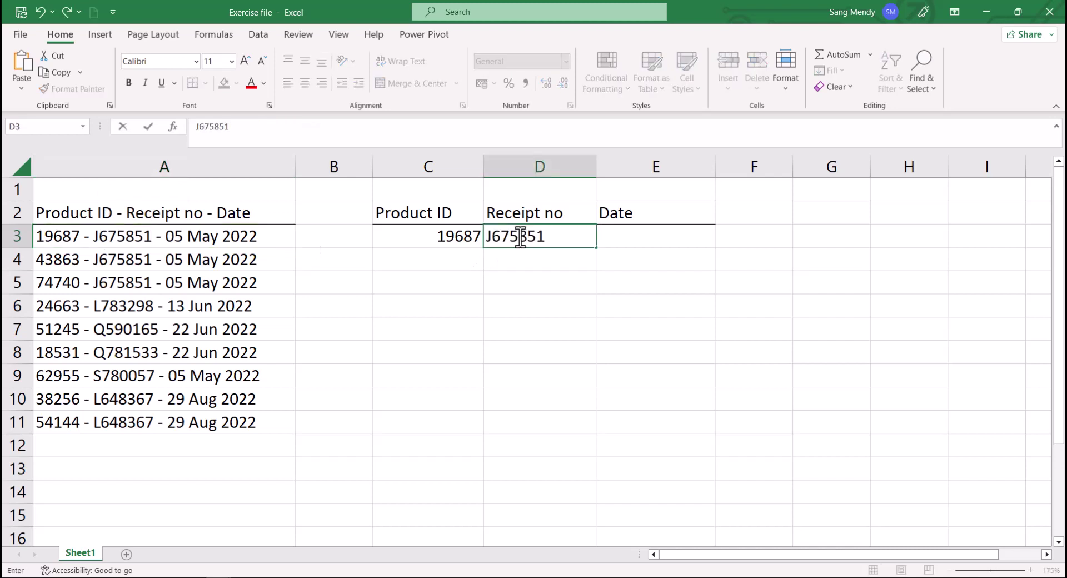
Copy only the date 05 May 2022 from the combined text in A3 into E3 under Date
click(272, 237)
double_click(264, 238)
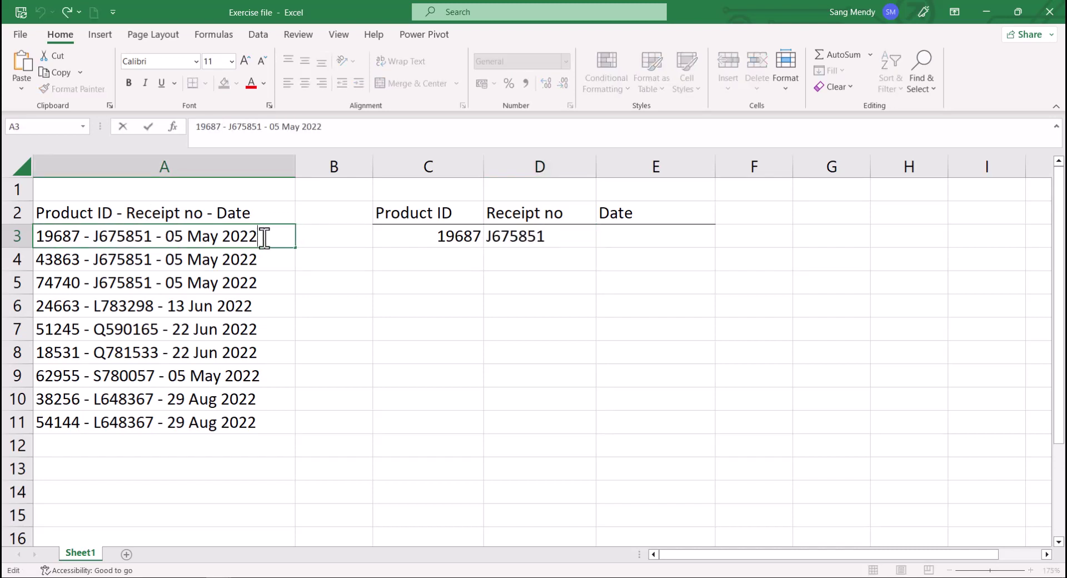
drag(263, 237, 166, 238)
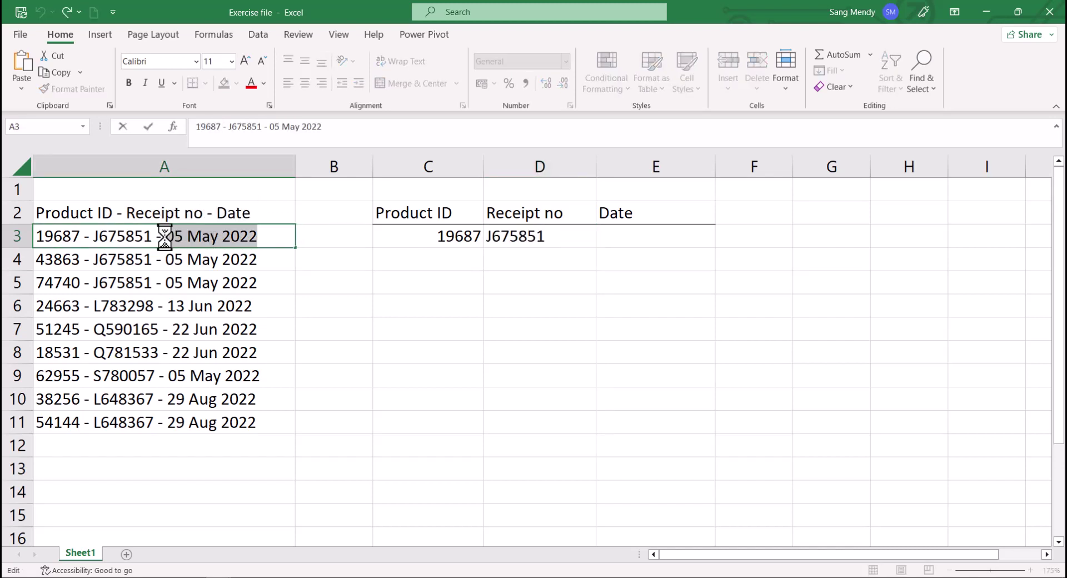
key(ctrl+c)
key(Escape)
click(630, 236)
key(ctrl+v)
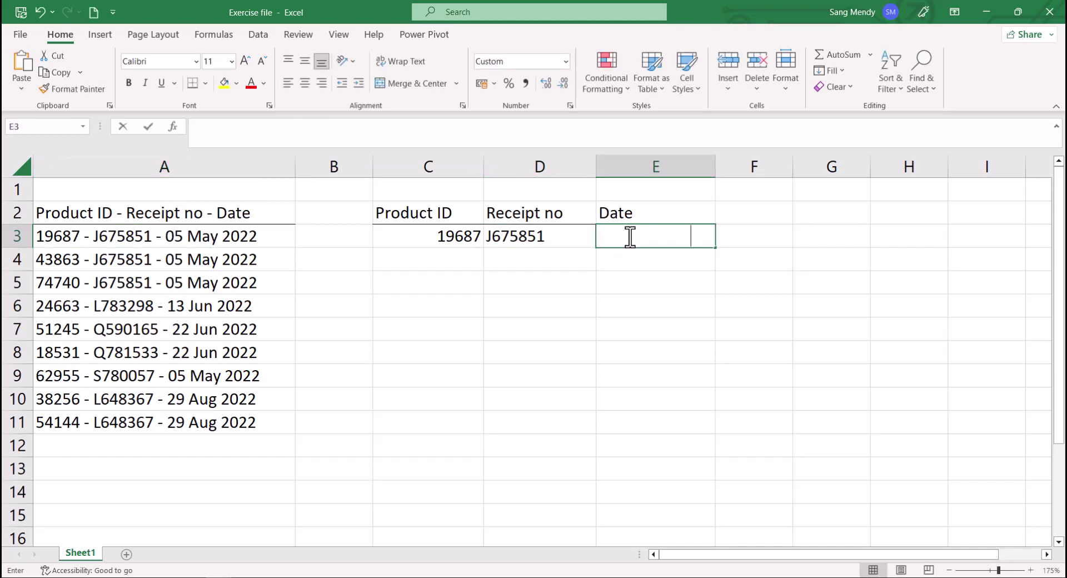
click(188, 242)
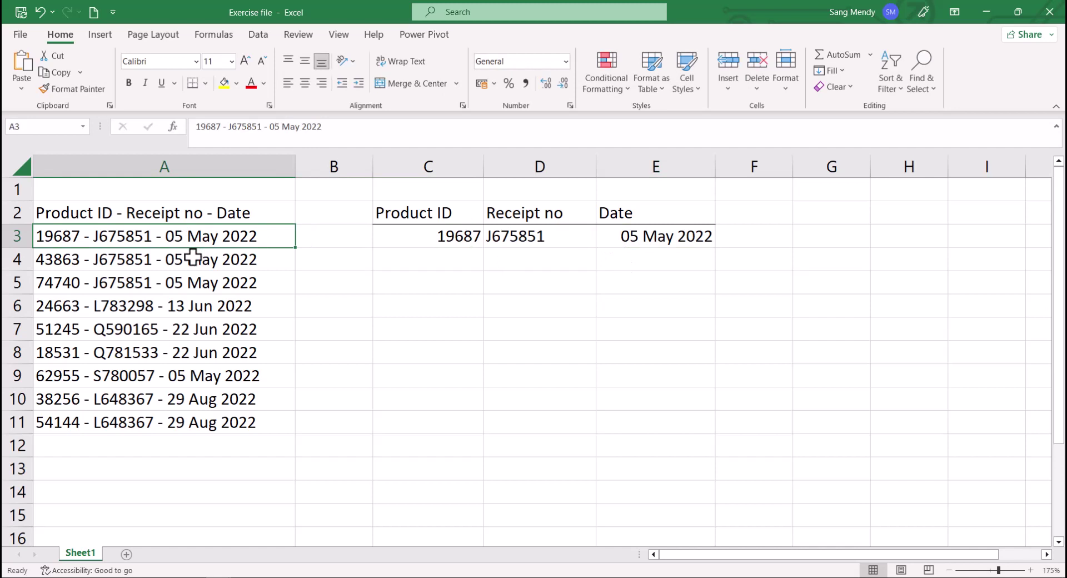
Copy only the product ID 43863 from the combined text in A4 into C4 under Product ID
click(193, 257)
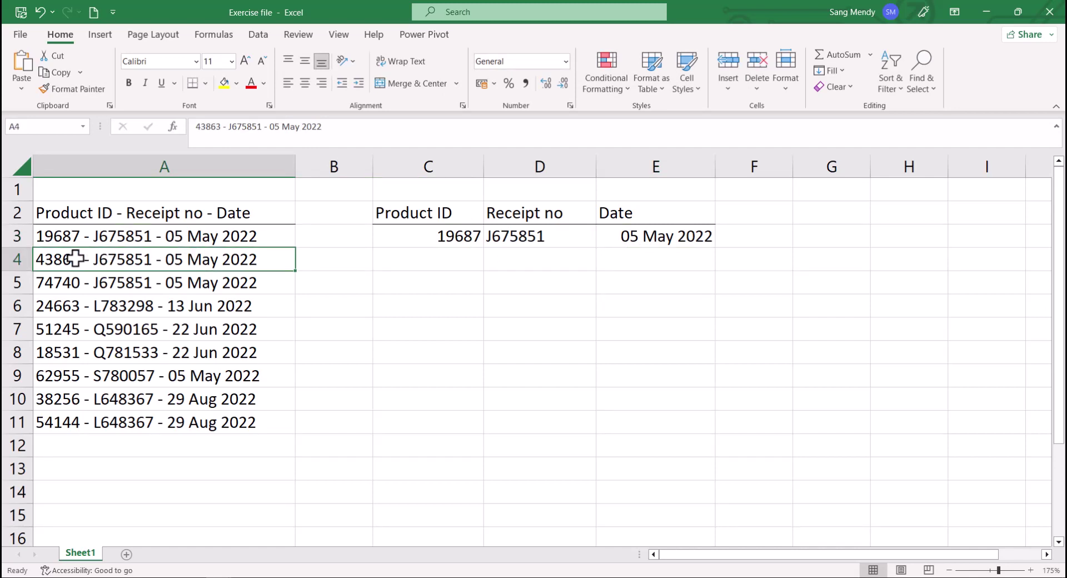
double_click(80, 259)
drag(80, 259, 20, 261)
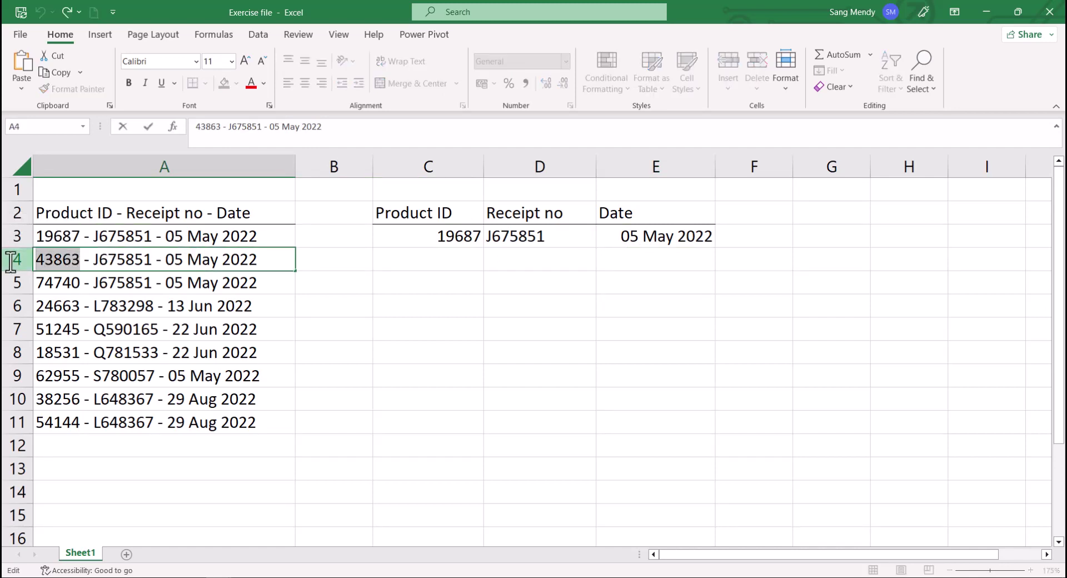
key(Escape)
click(441, 258)
text(43863)
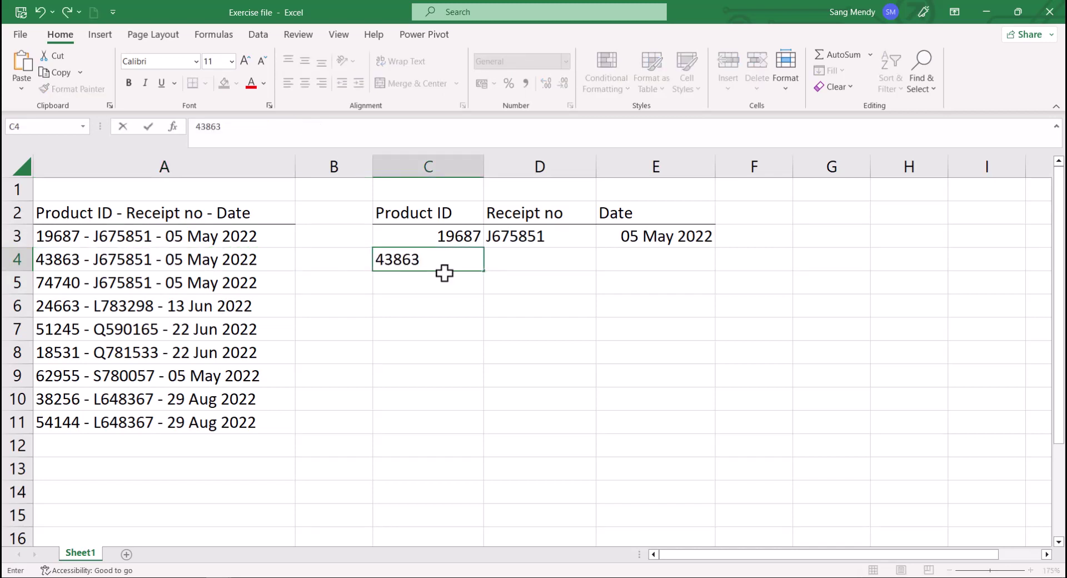
click(236, 257)
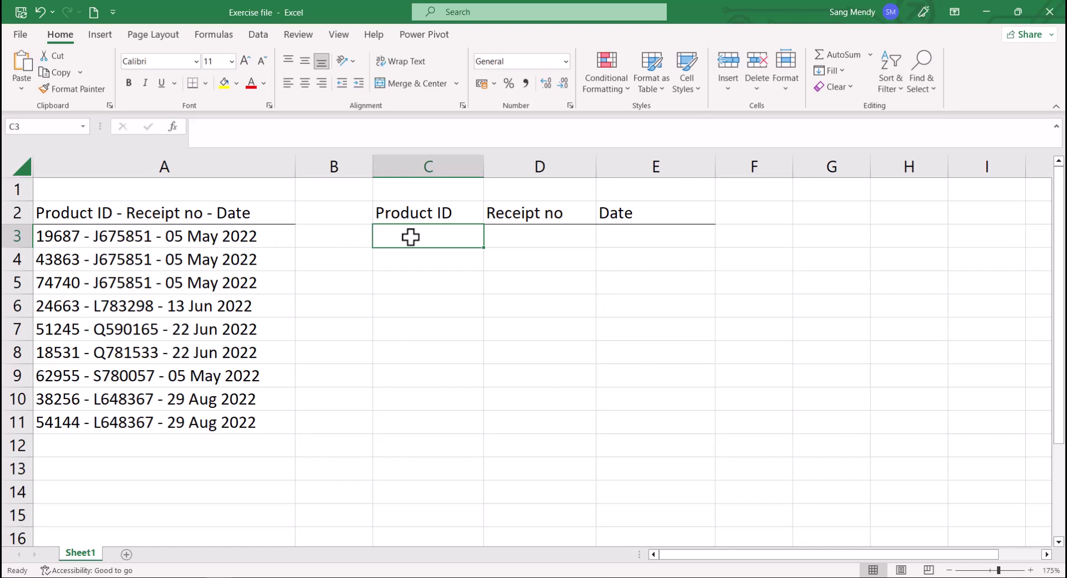
Extract the product ID in C3 with the formula =LEFT(A3,5)
text(=)
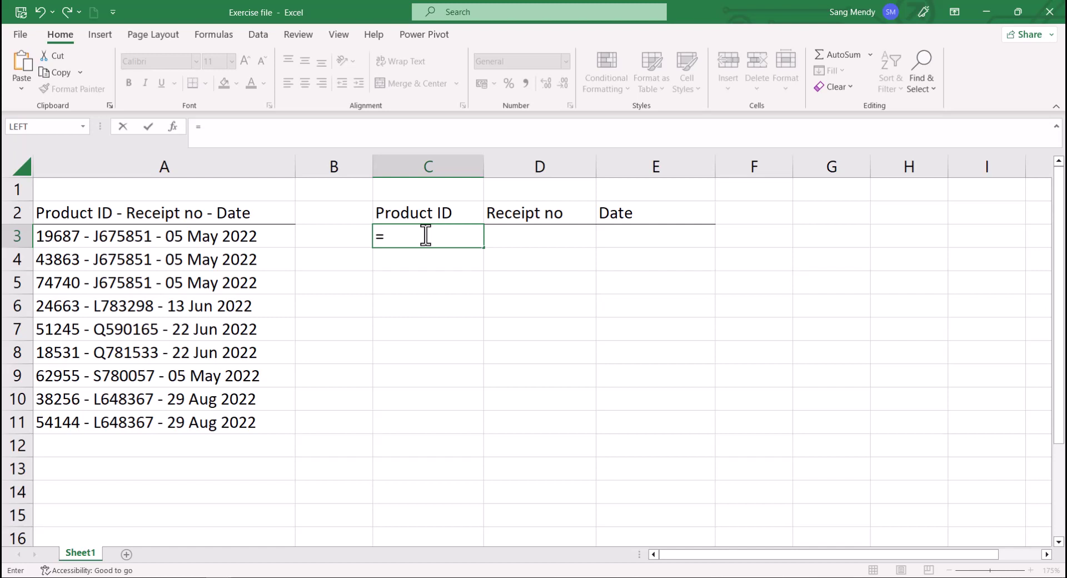
text(left)
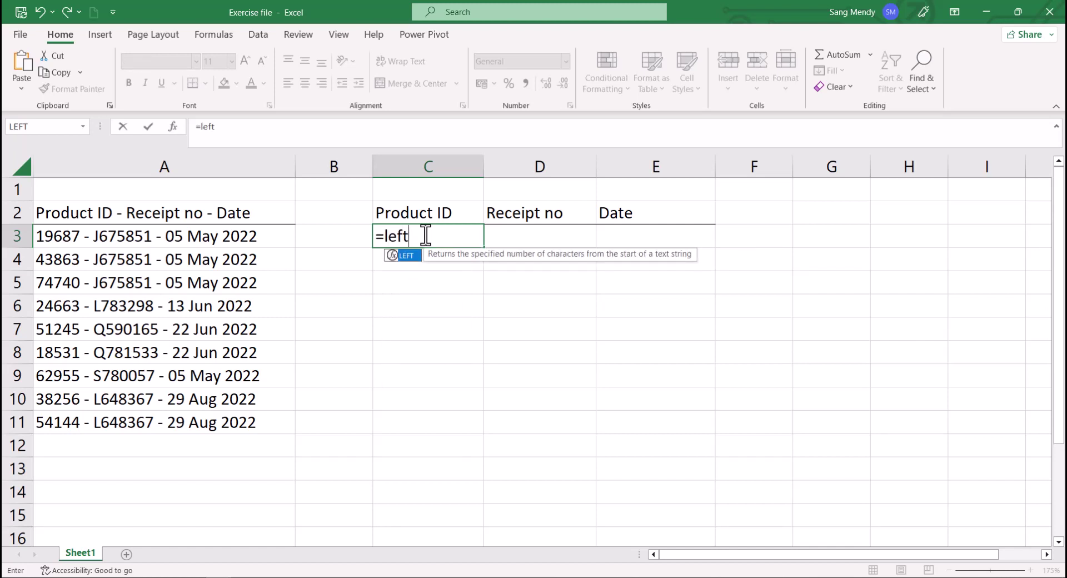
text(()
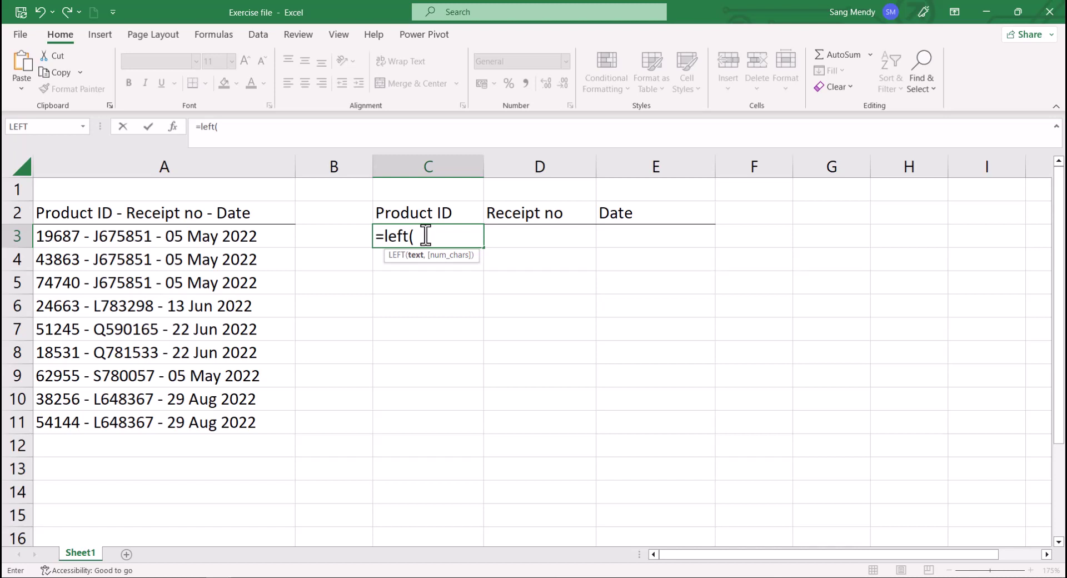
click(255, 235)
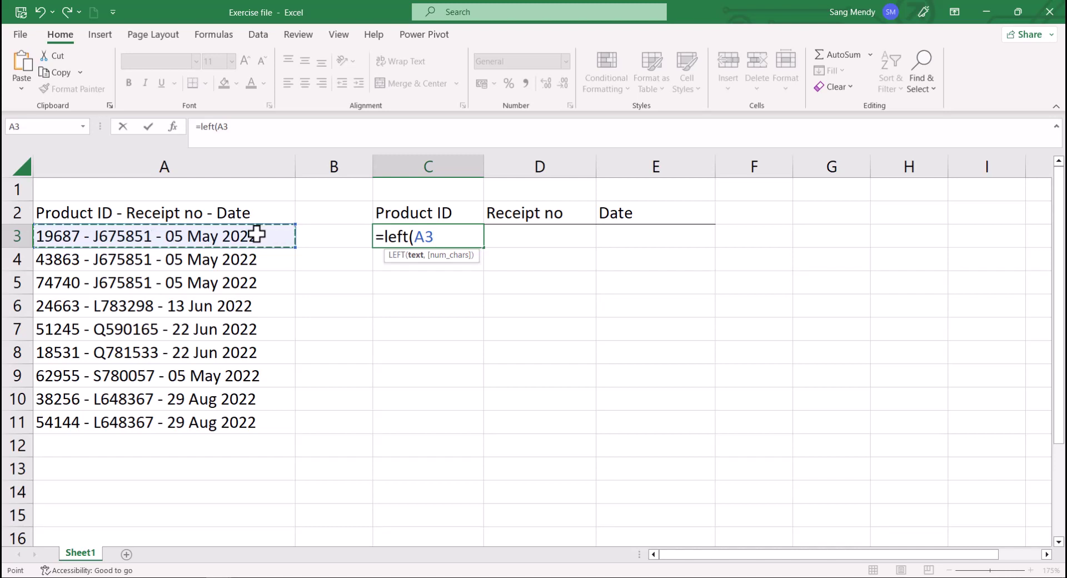
text(,)
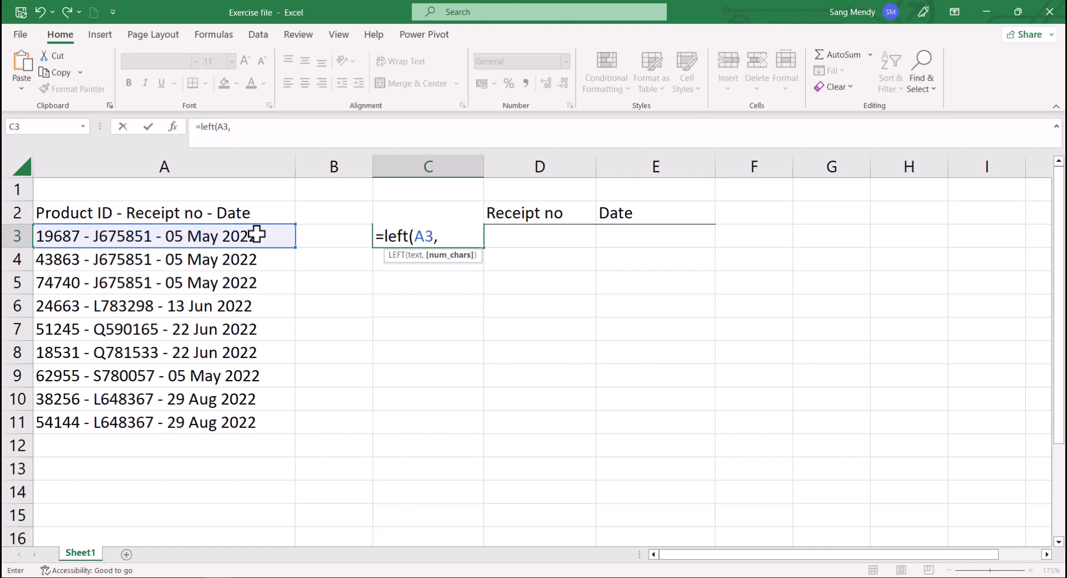
text(5))
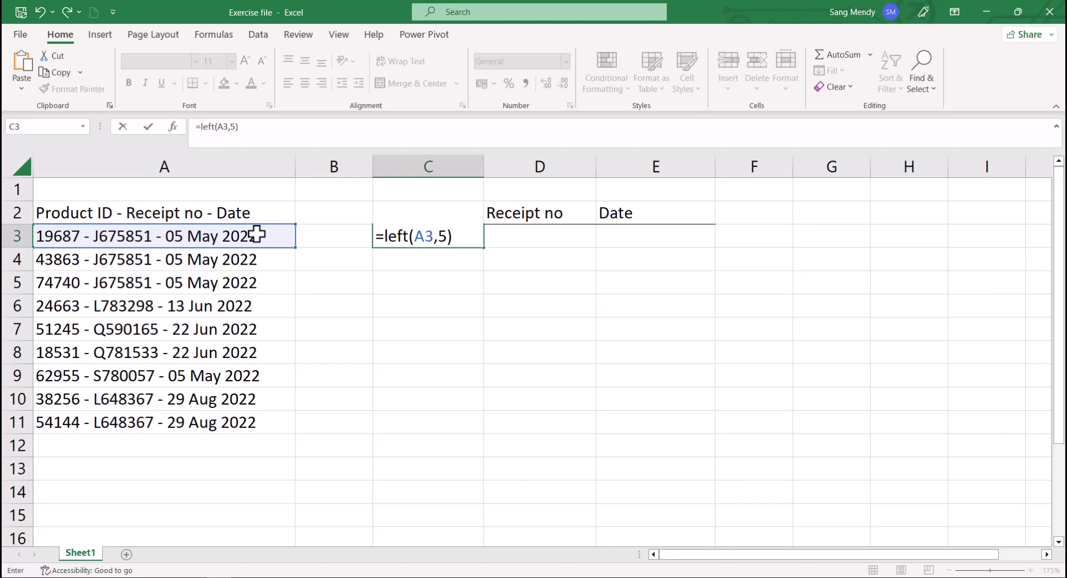
key(Return)
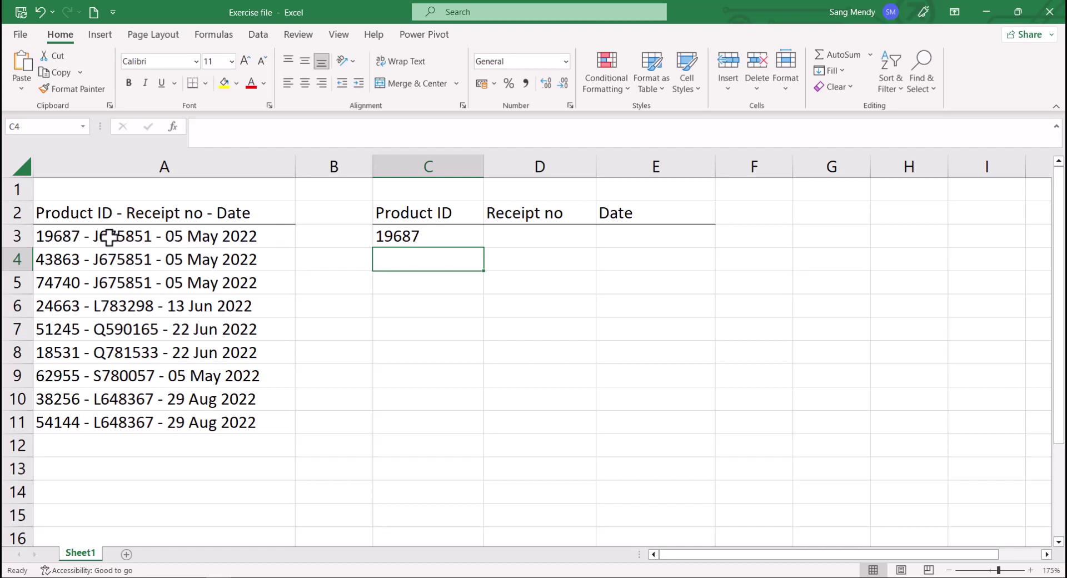
Extract the receipt number in D3 with the formula =MID(A3,9,7)
click(513, 238)
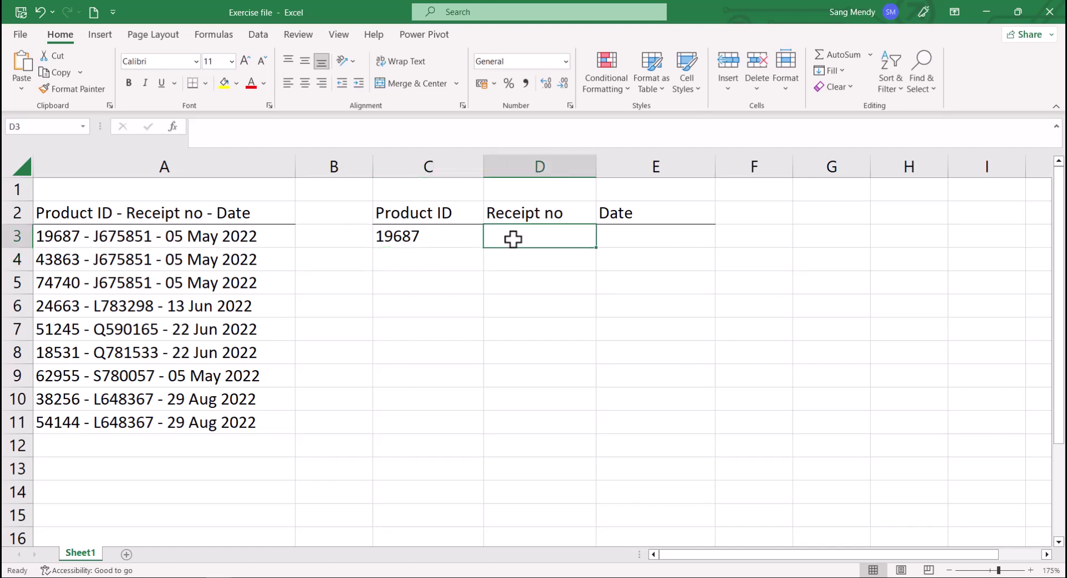
text(=)
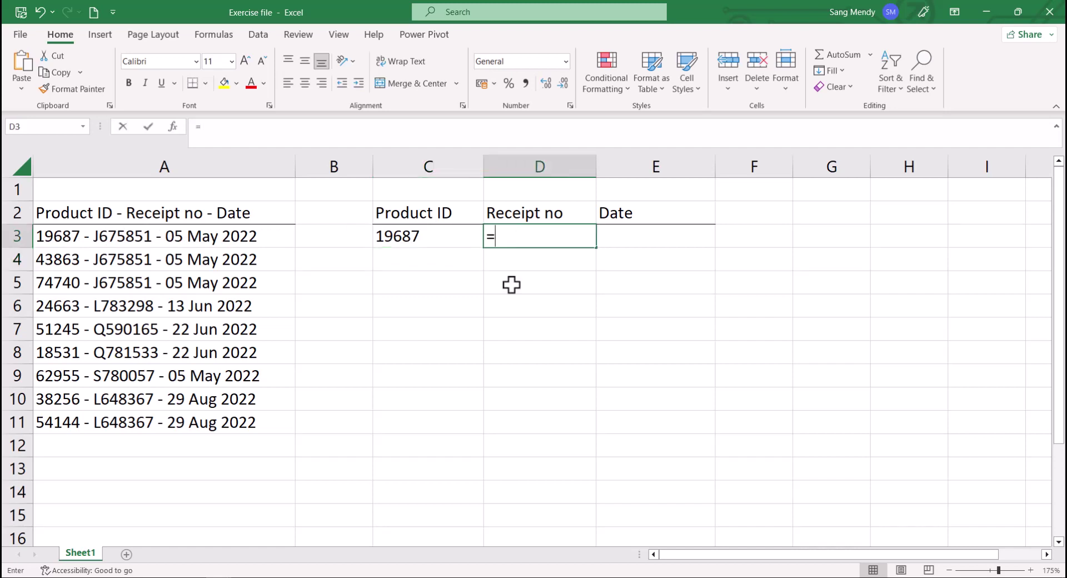
text(mid)
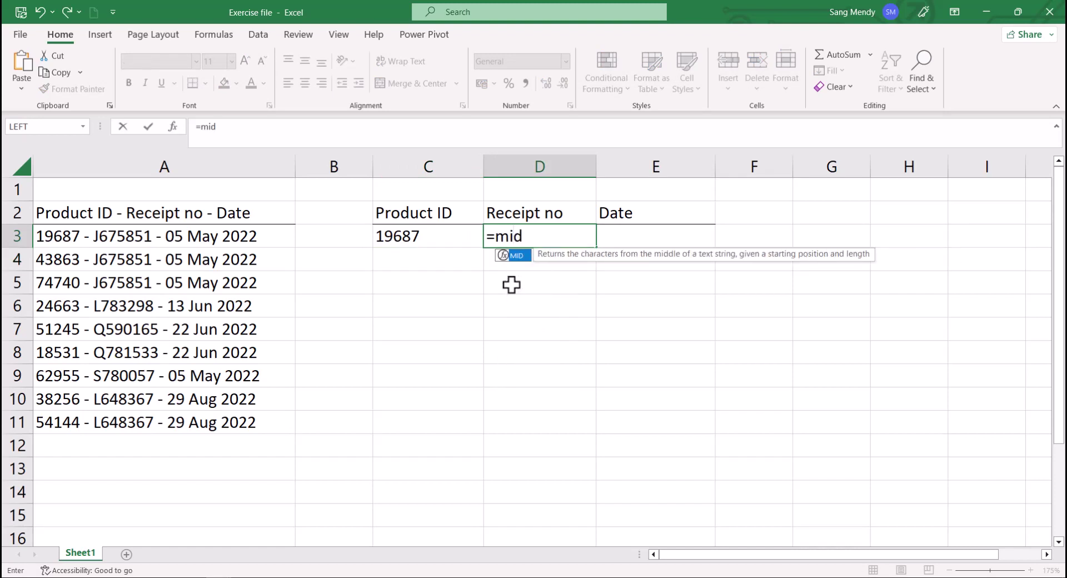
text(()
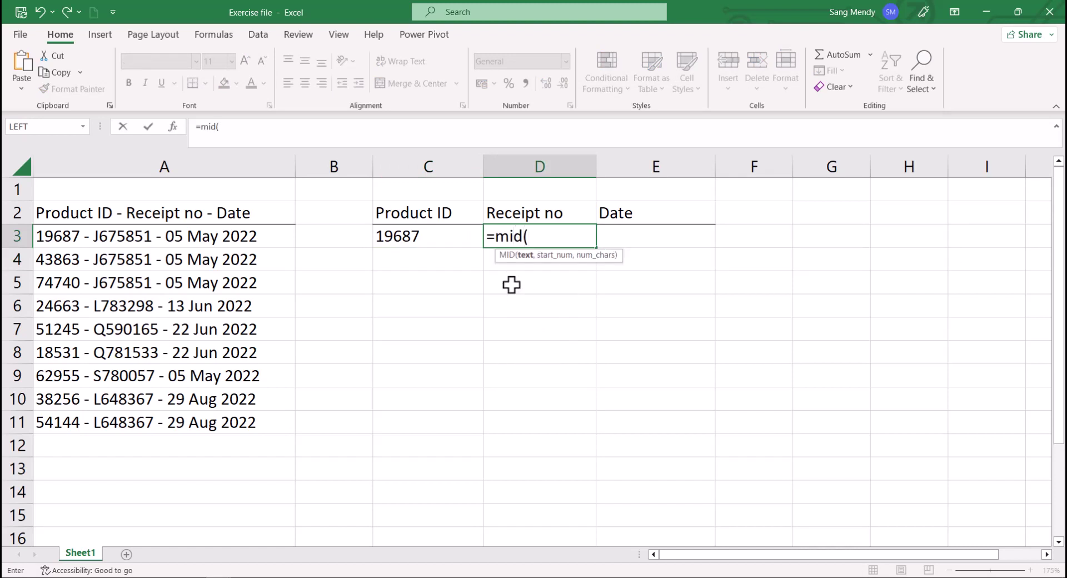
text(a3)
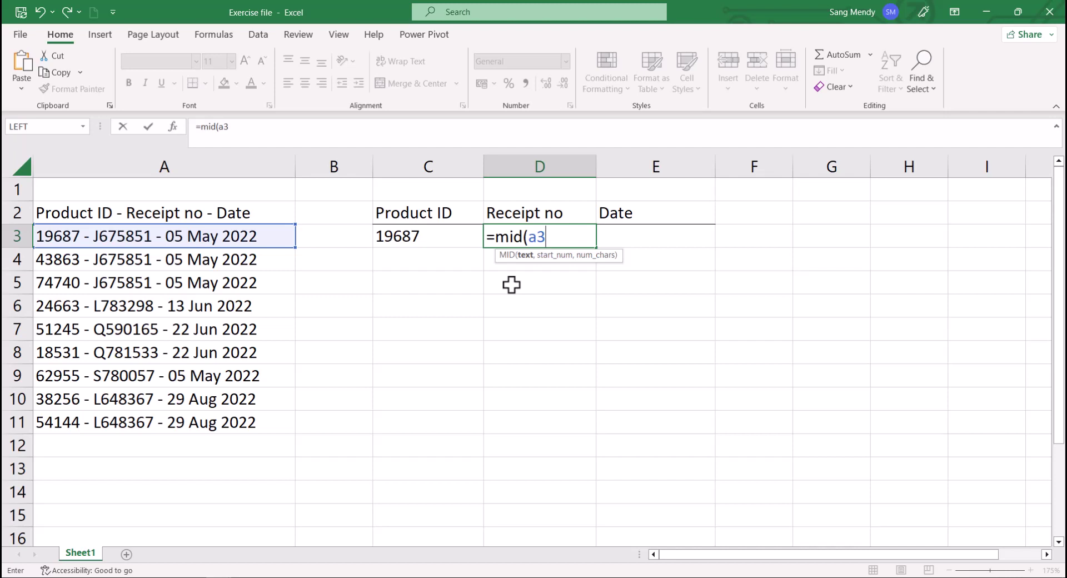
text(,)
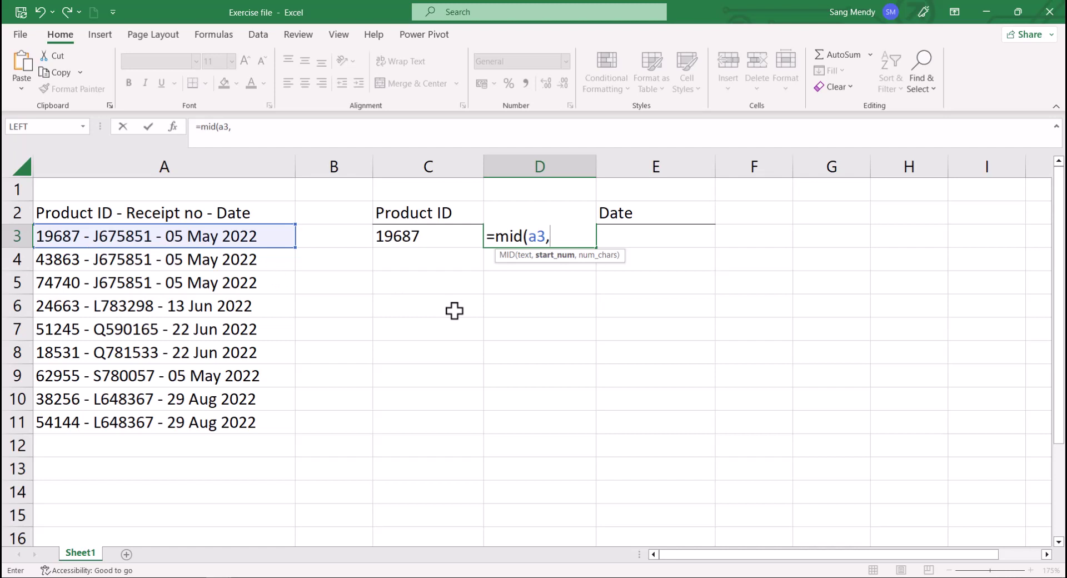
text(9,)
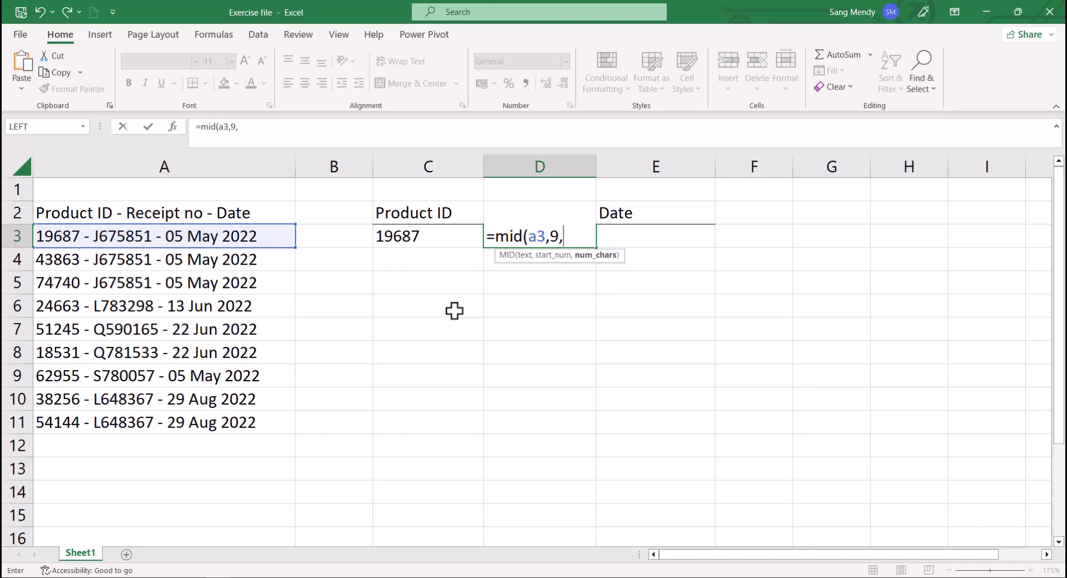
text(7))
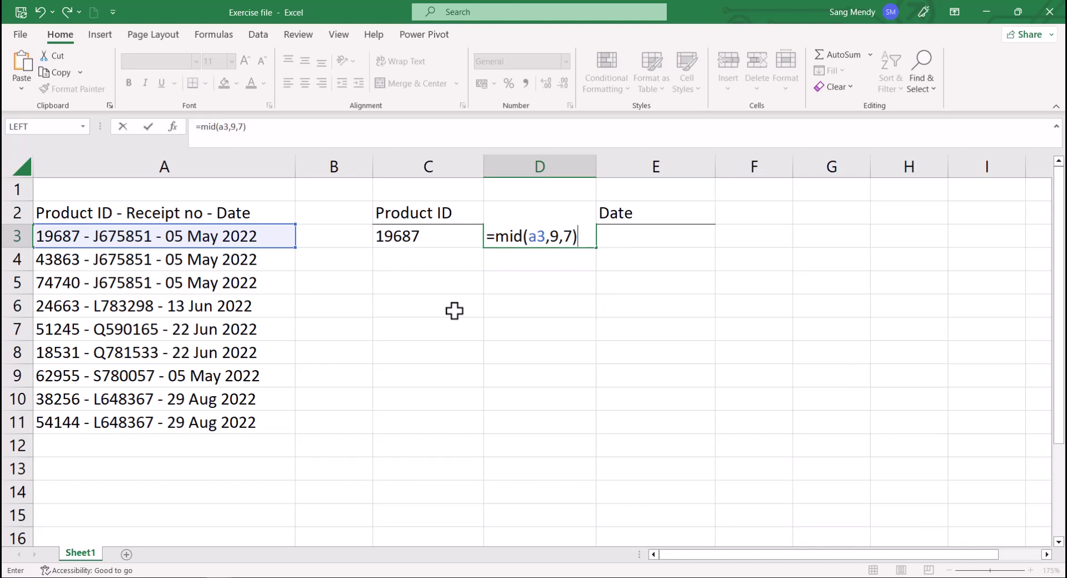
key(Return)
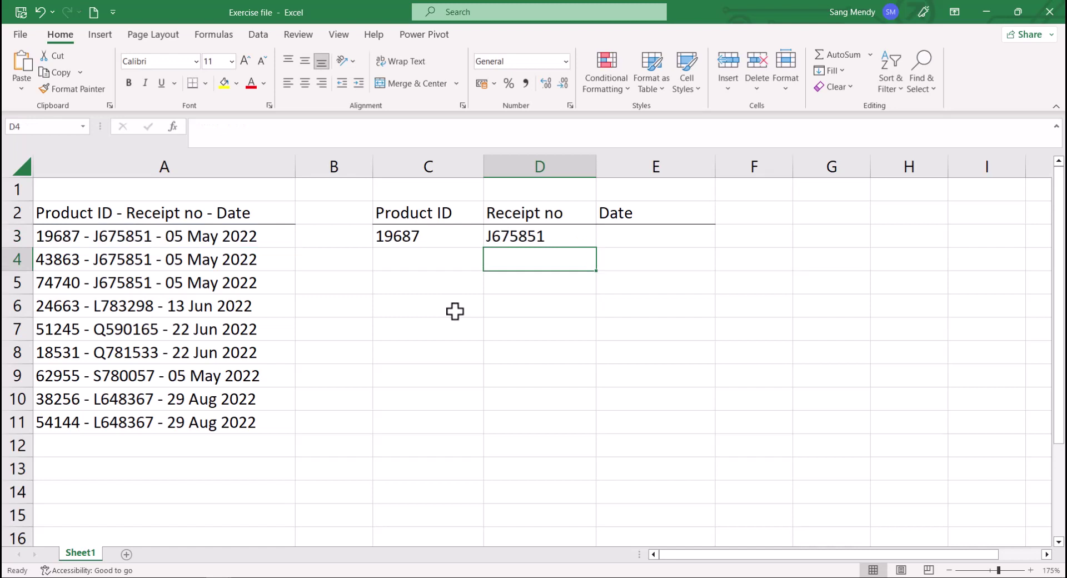
Extract the date in E3 with the formula =RIGHT(A3,11)
click(634, 240)
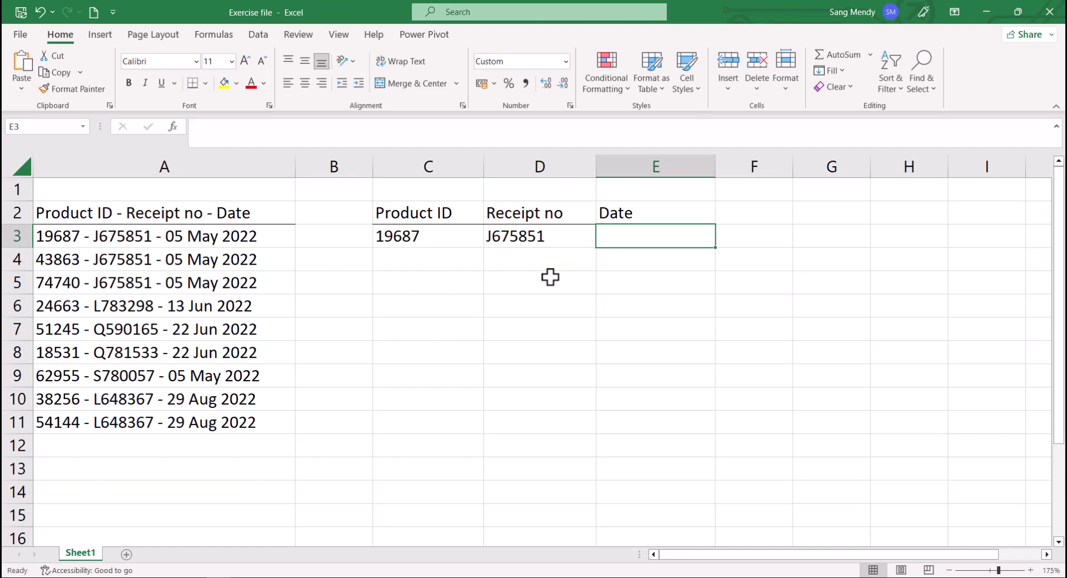
text(=)
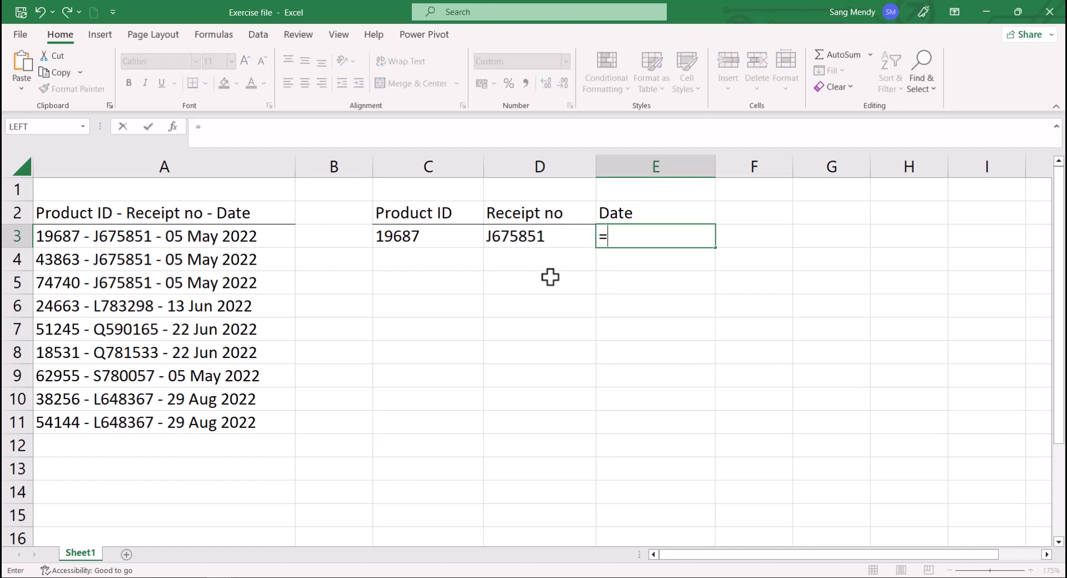
text(right)
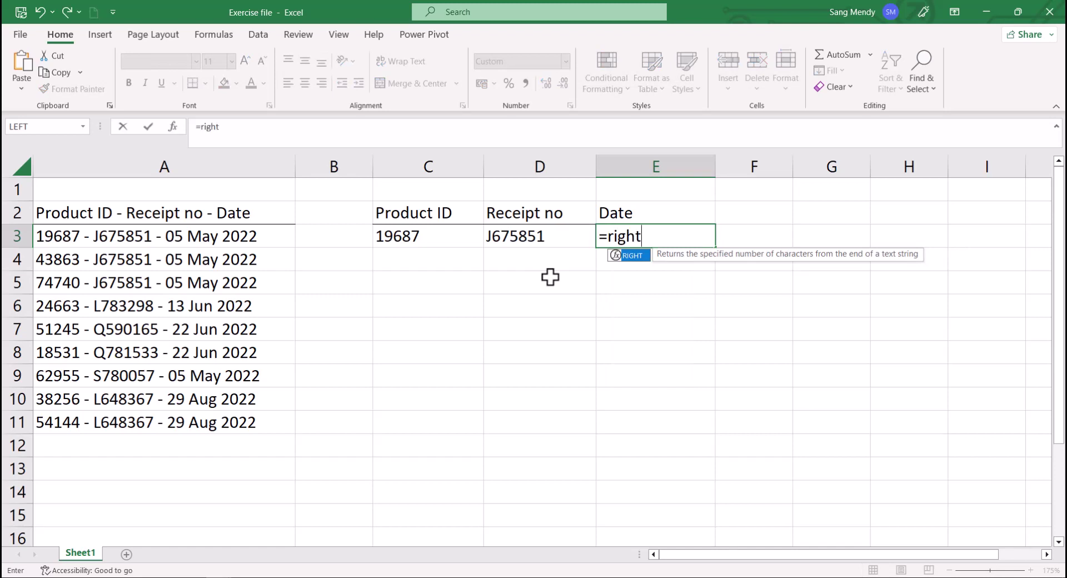
text(()
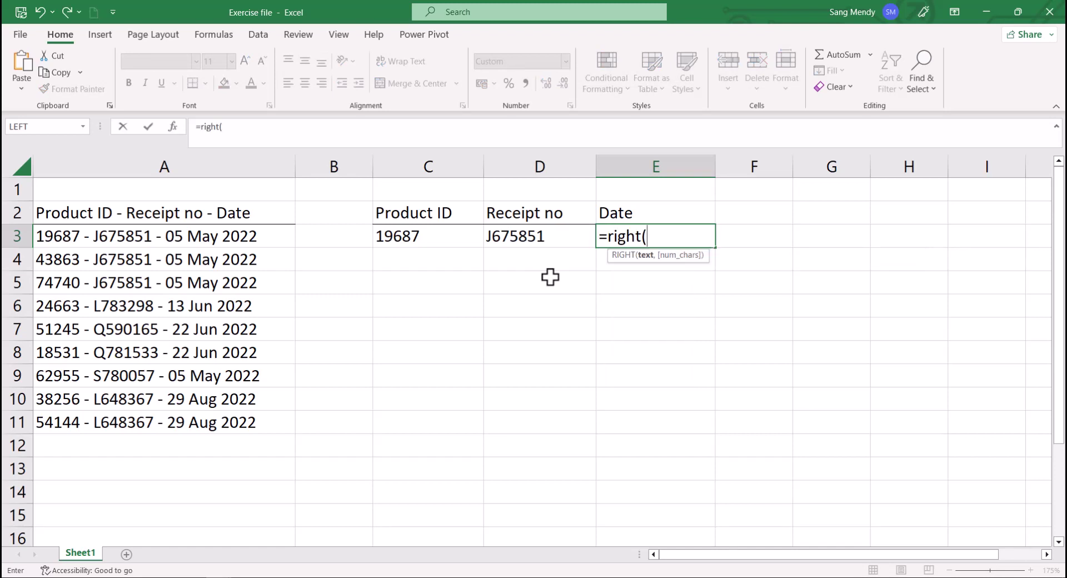
text(a)
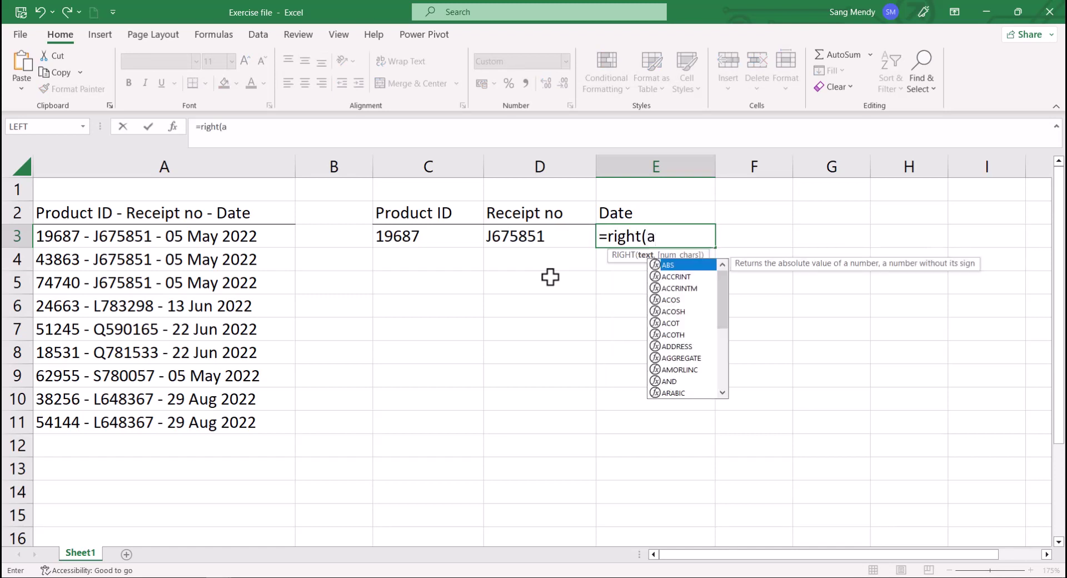
text(3,)
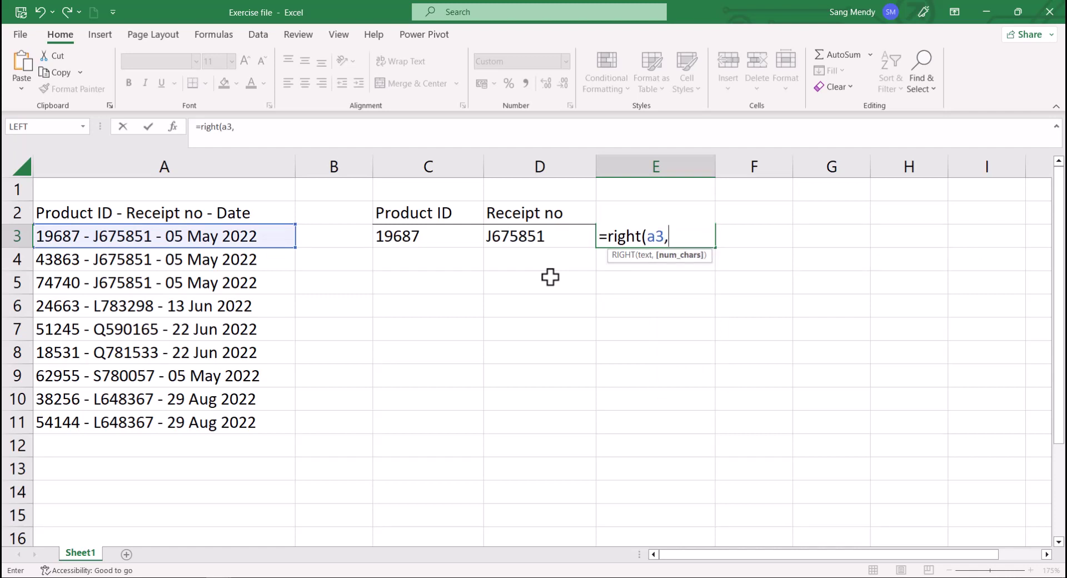
text(11))
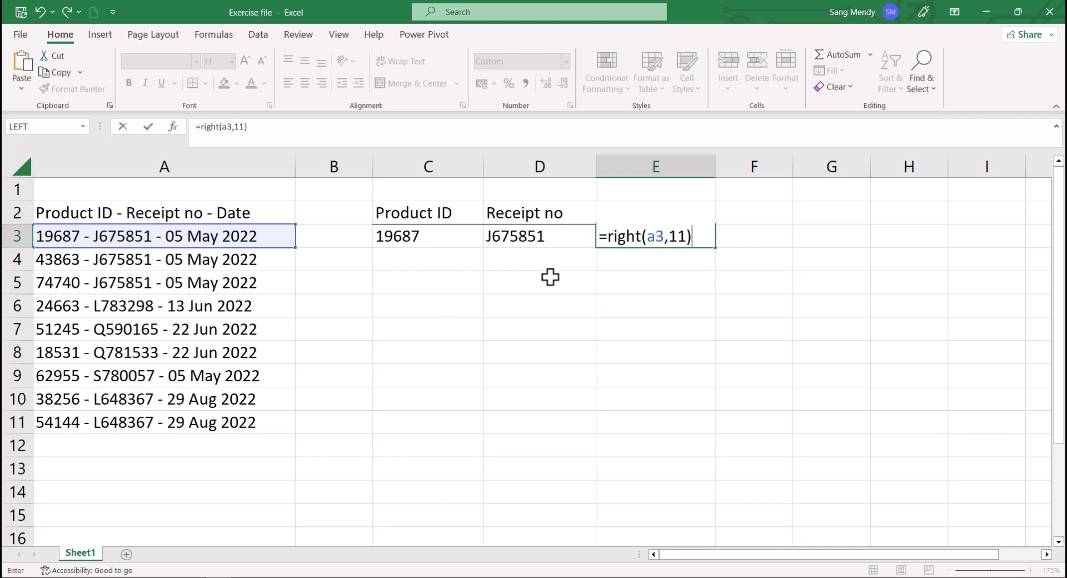
key(Return)
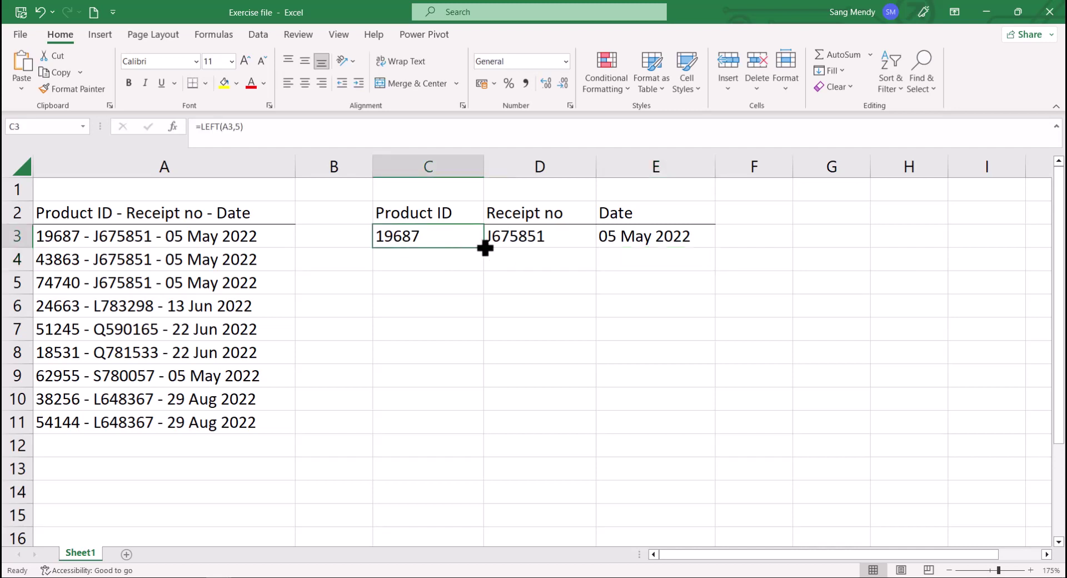
Fill the Product ID, Receipt no and Date formulas from row 3 down through row 11
drag(483, 248, 456, 433)
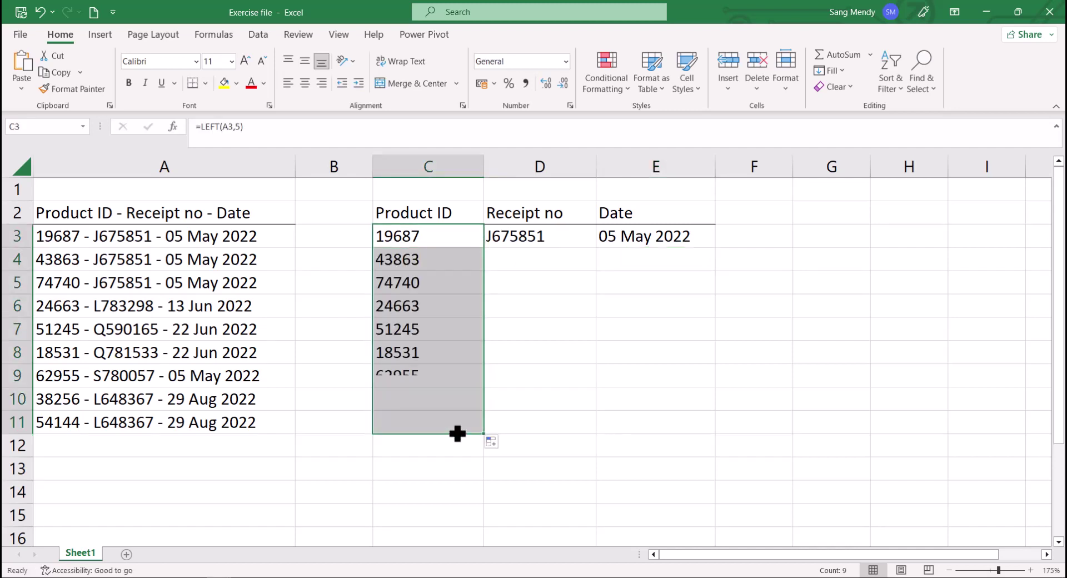
click(545, 236)
drag(545, 236, 672, 240)
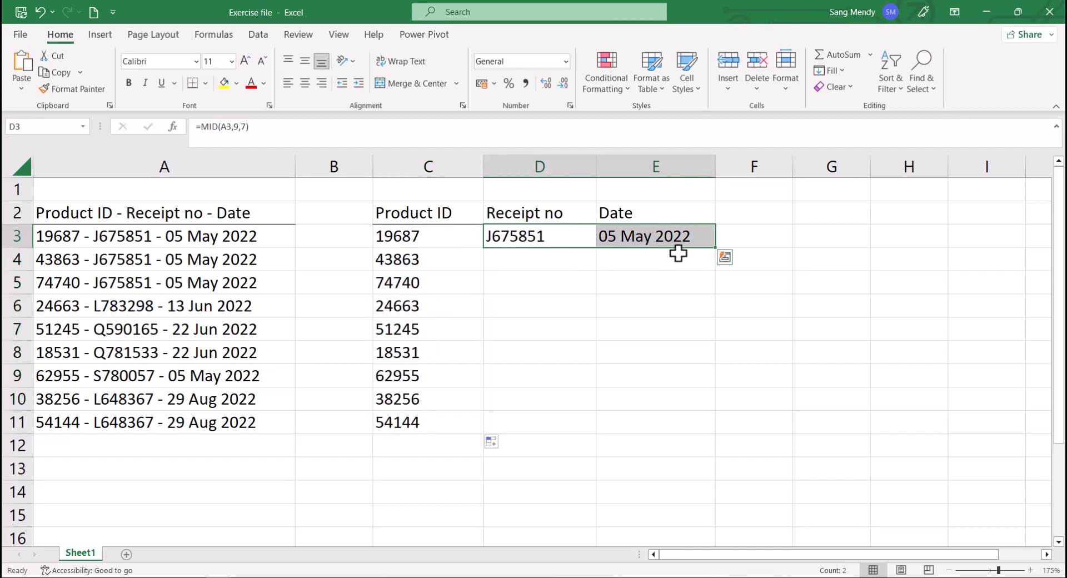
double_click(717, 248)
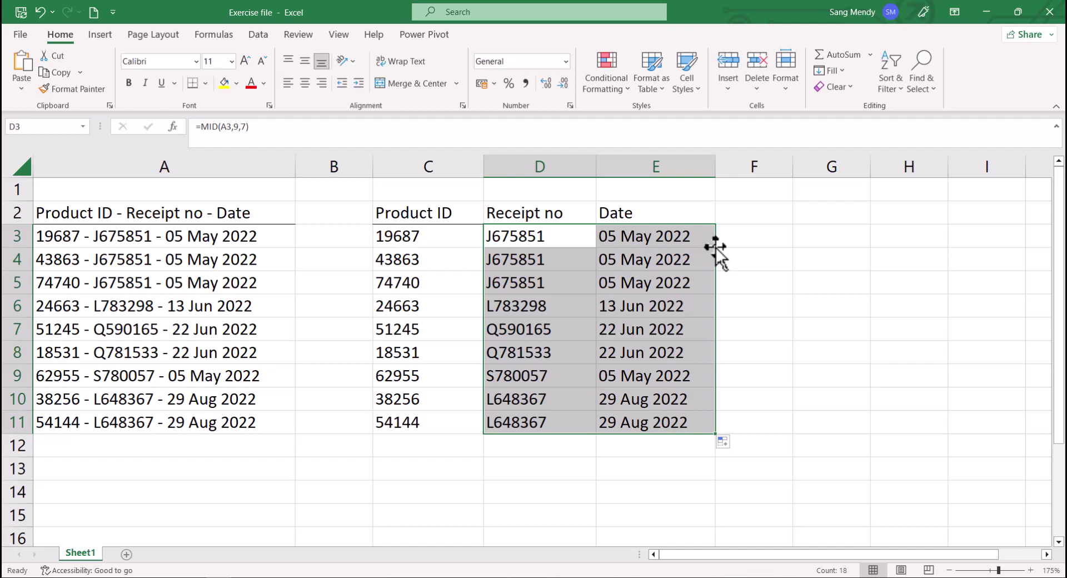
click(510, 453)
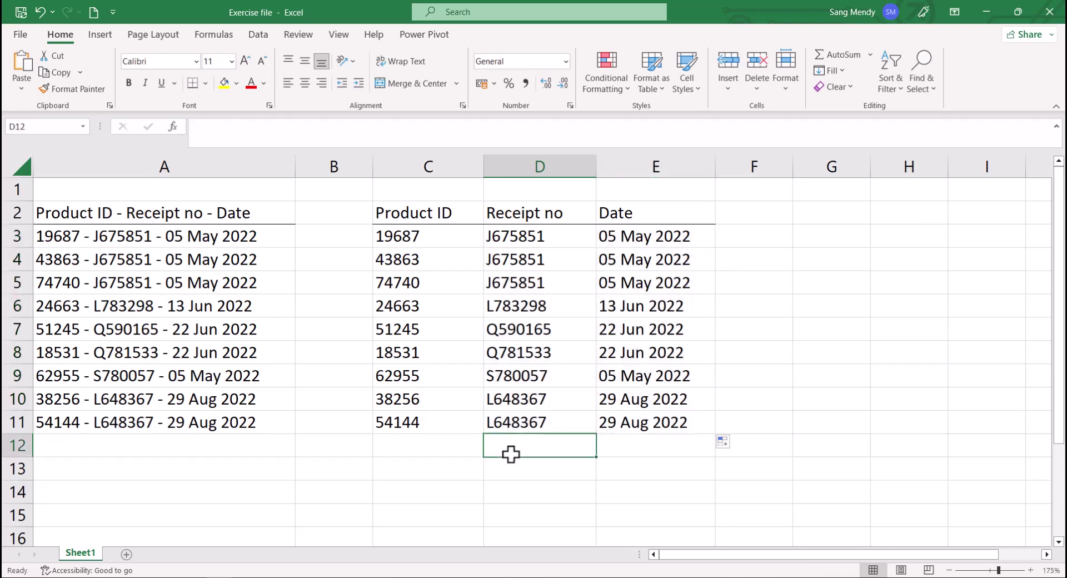